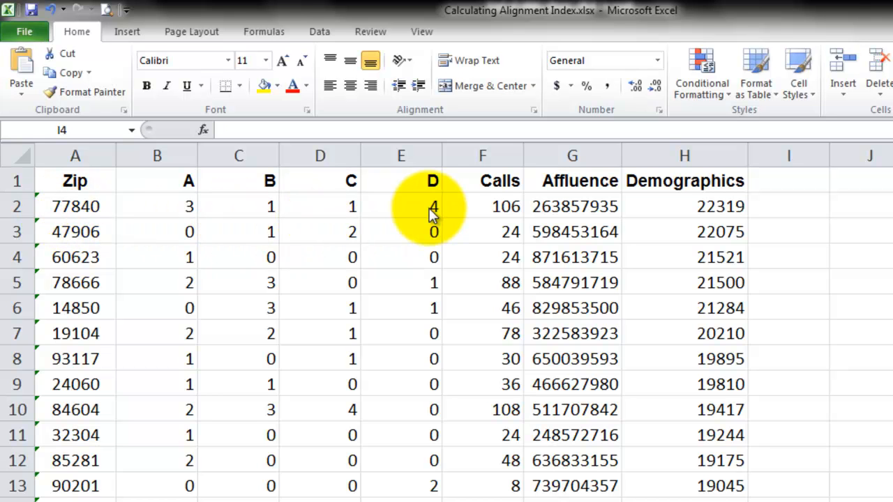
Examine the Calls formula in F2 and the Affluence and Demographics entries of the first zip code.
click(410, 209)
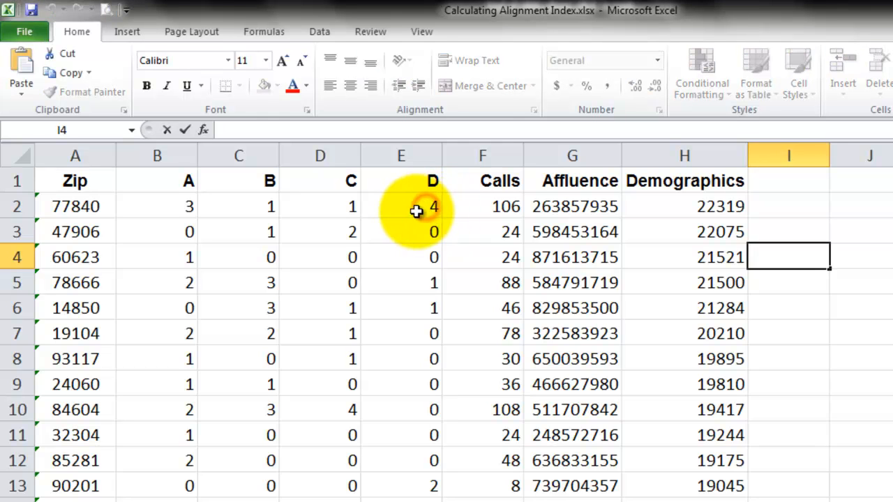
key(Right)
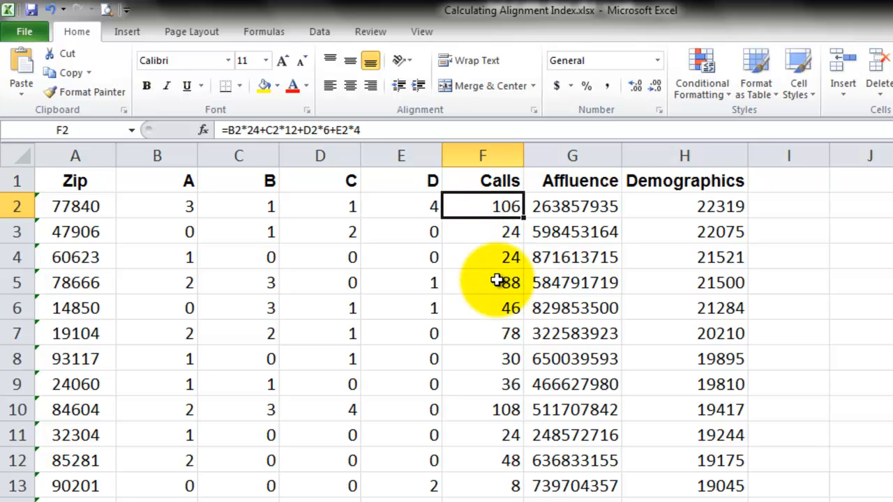
click(573, 203)
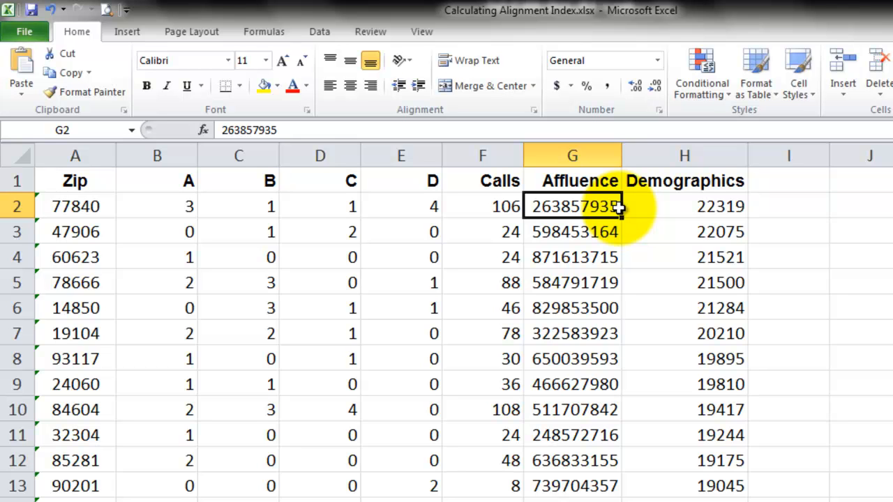
click(654, 206)
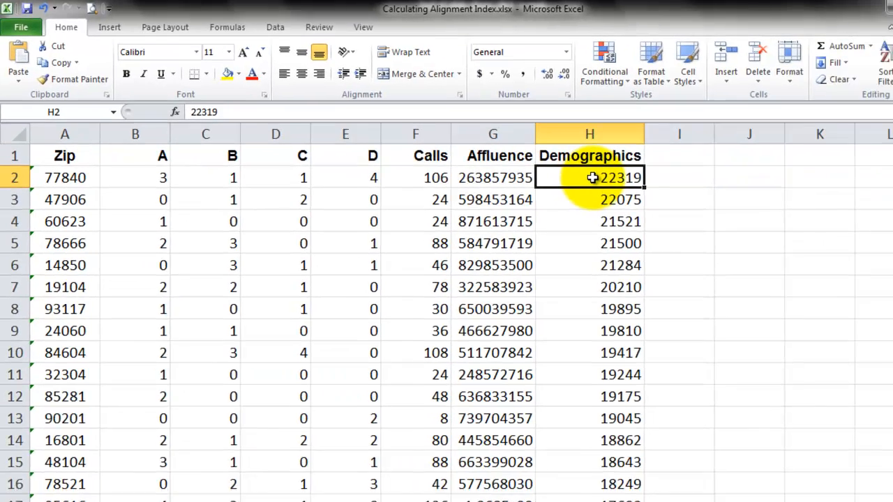
Total the Calls column in F8677 with =SUM(F2:F8676) and copy the formula across to G8677 and H8677.
key(End)
key(Down)
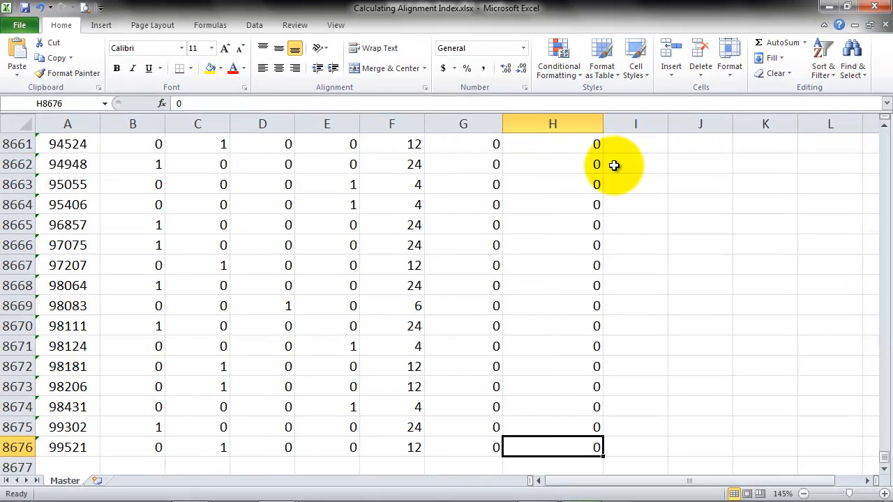
key(Down)
key(Left)
key(Left)
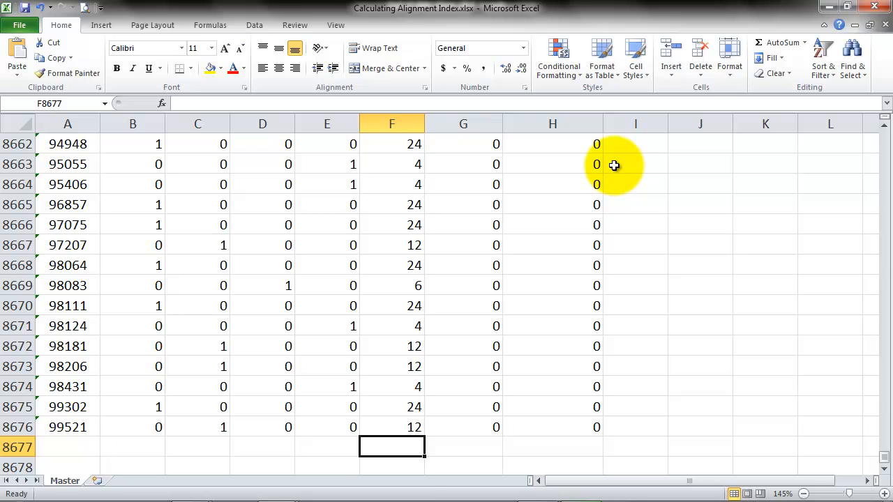
text(=)
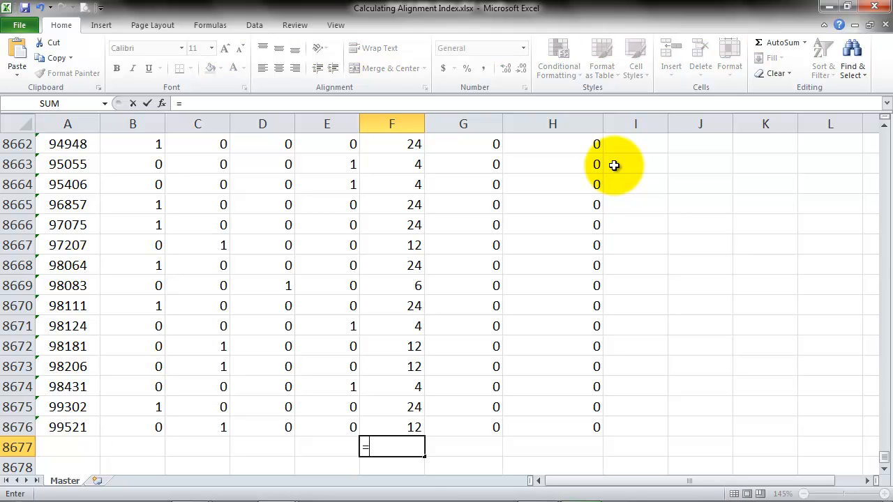
text(sum()
key(Up)
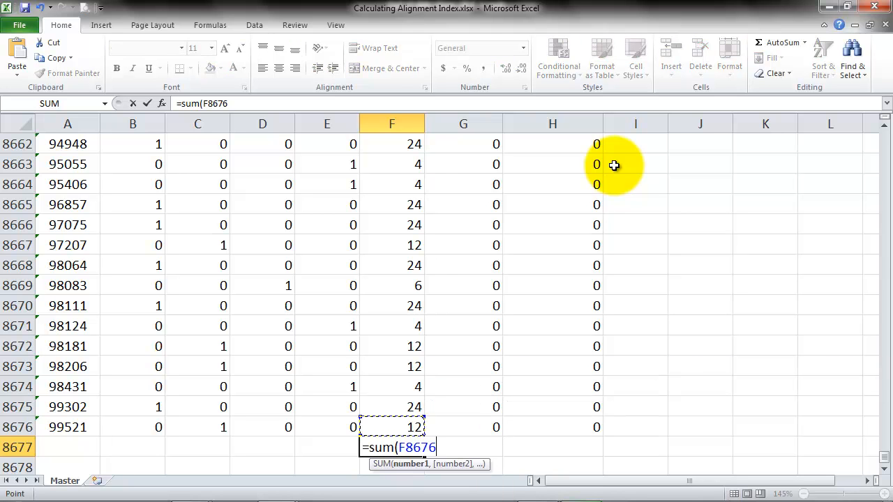
key(F8)
key(Up)
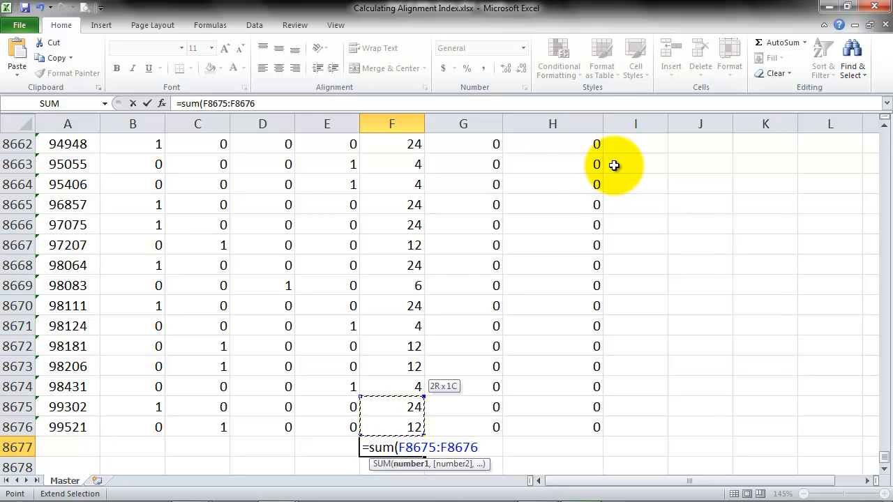
key(ctrl+Up)
key(Down)
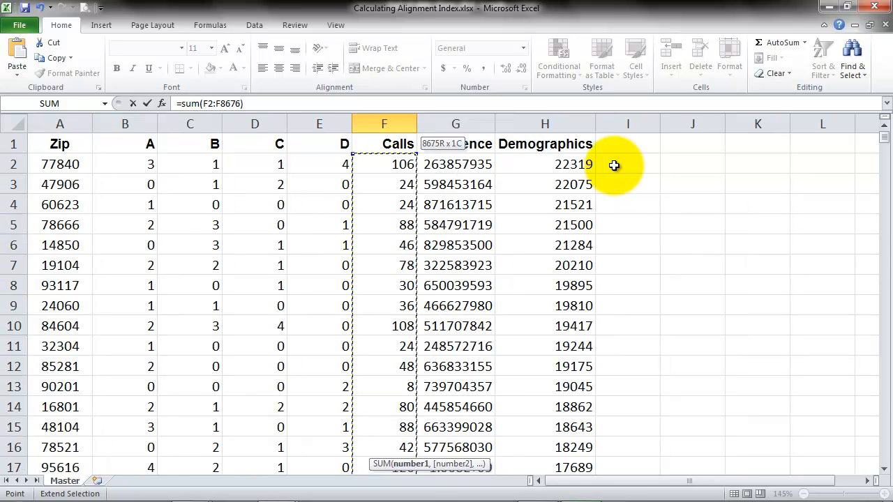
key(Return)
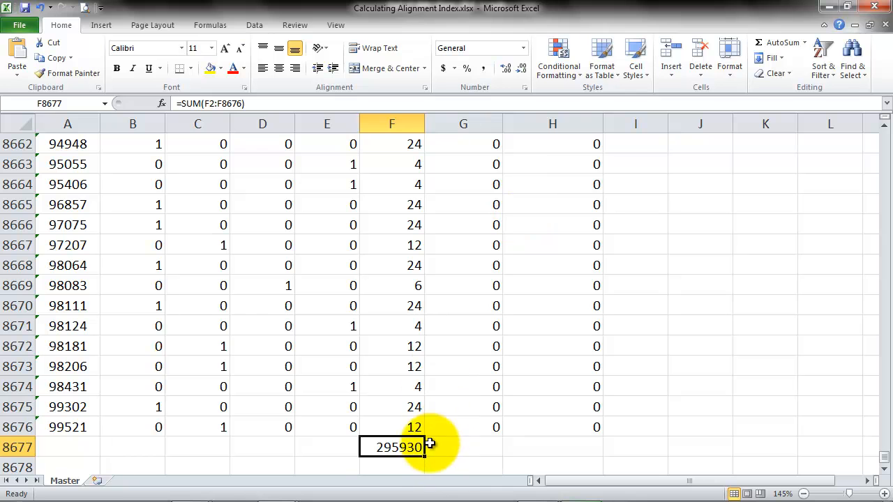
drag(424, 455, 590, 452)
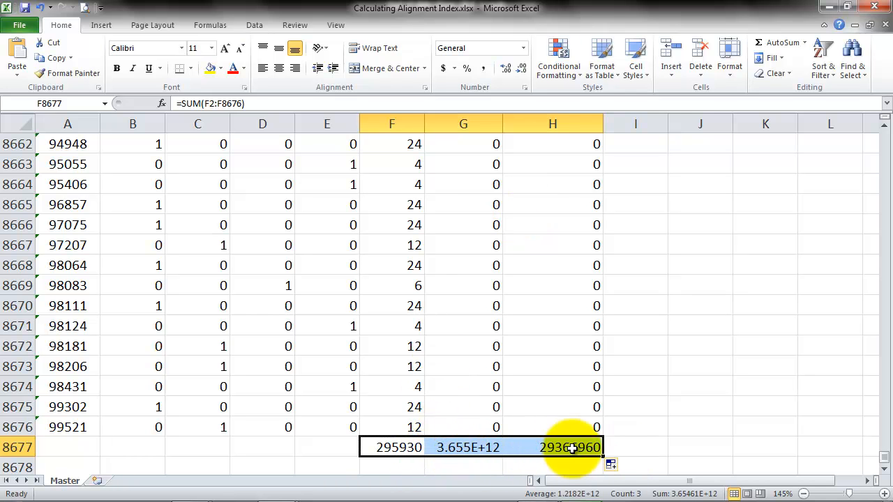
Enter the column heading Index220 in cell I1, next to Demographics.
scroll(688, 305, up, 16)
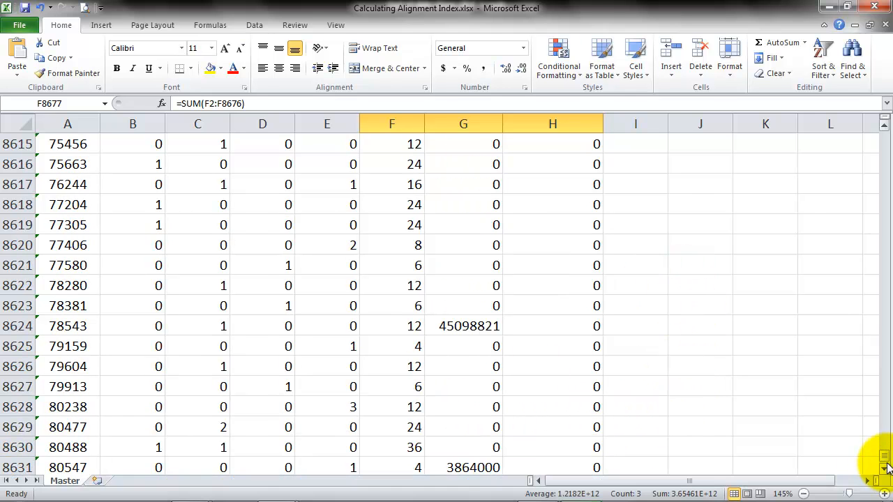
drag(883, 457, 881, 114)
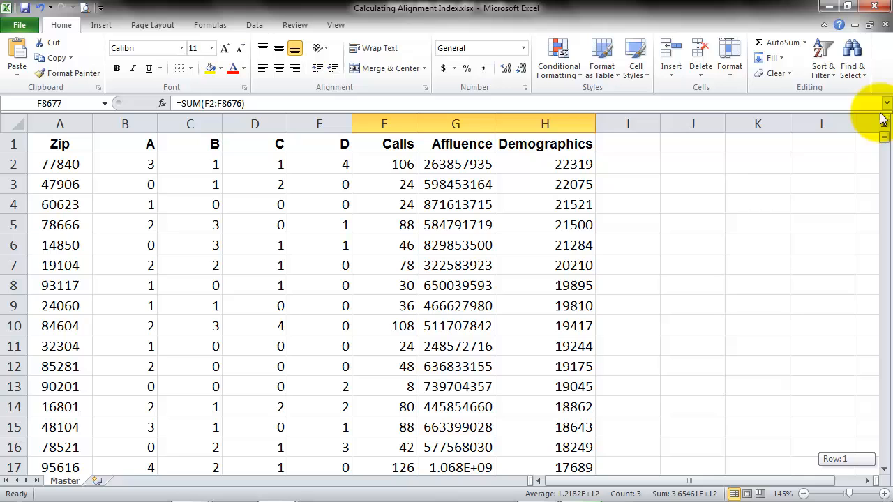
click(625, 142)
text(In)
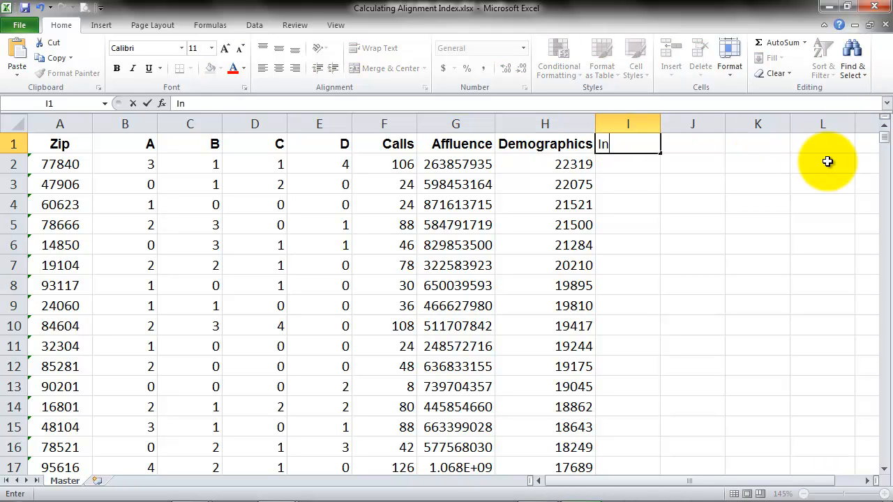
text(dex220)
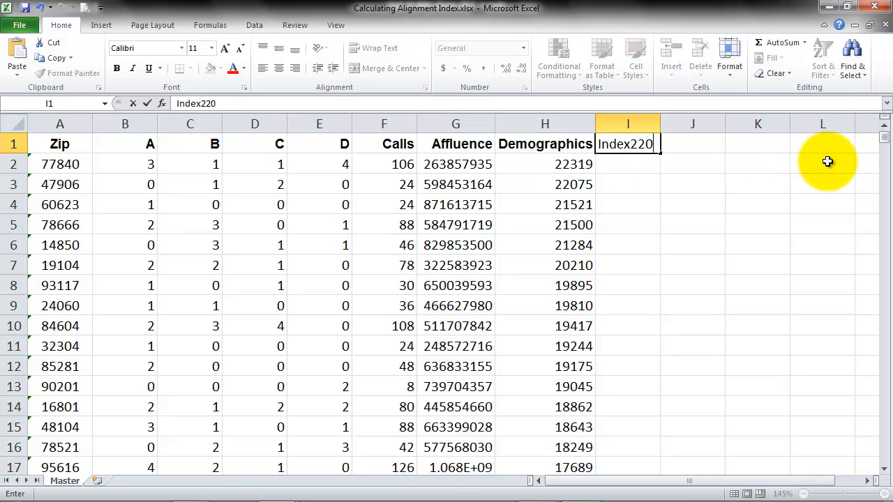
key(ctrl+Return)
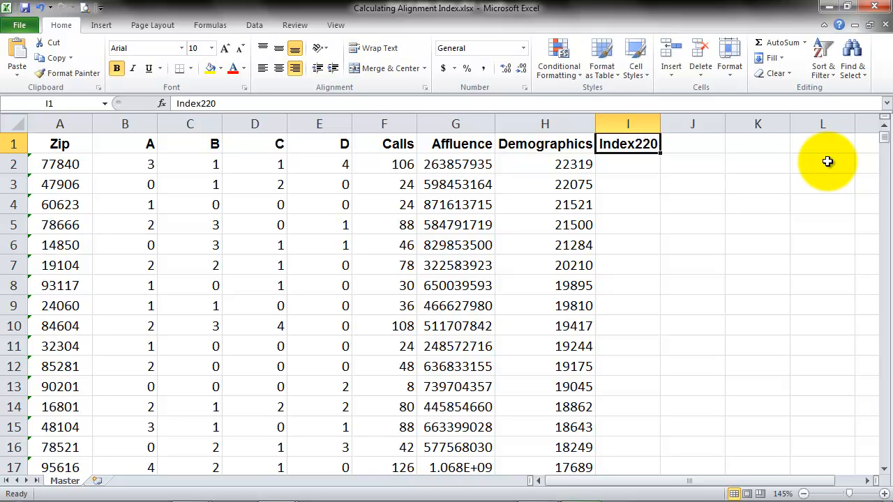
Begin the index formula in I2 with =1000*220*( as the scaling part.
key(Down)
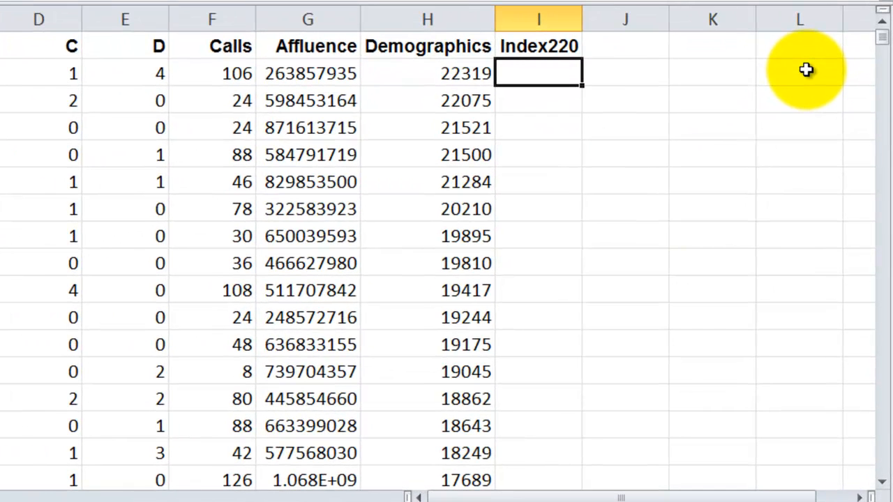
text(=)
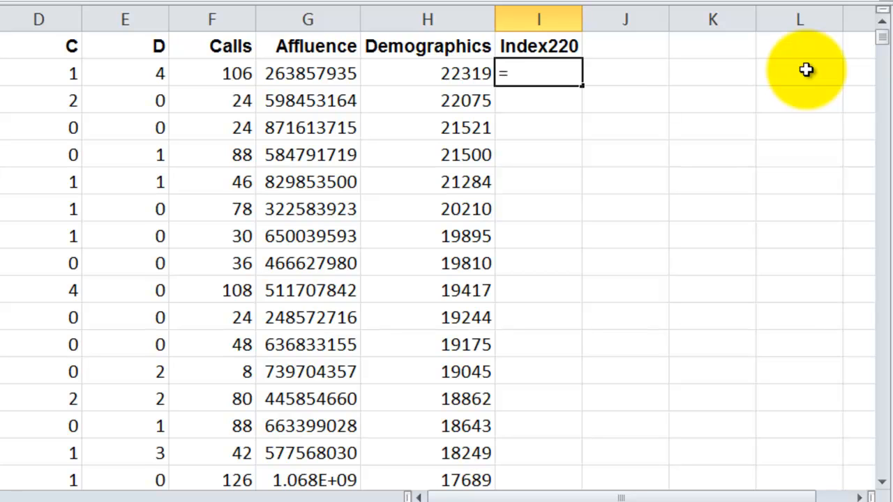
text(1000)
text(*2)
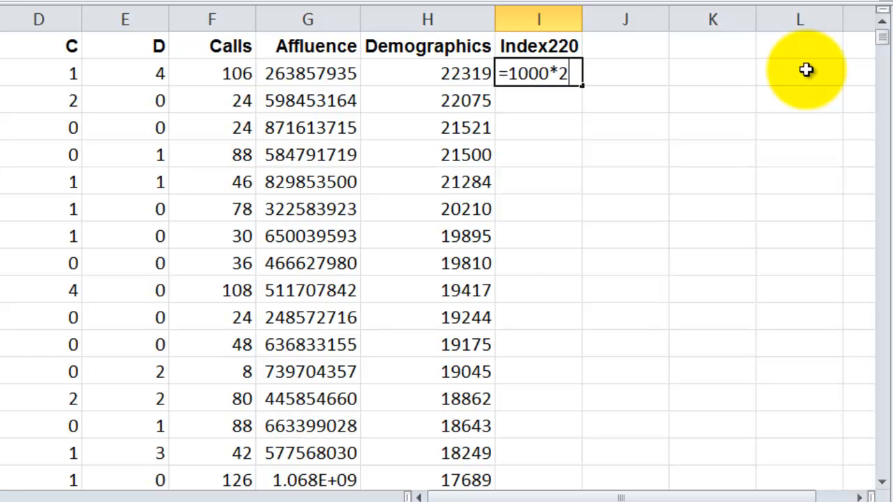
text(20*()
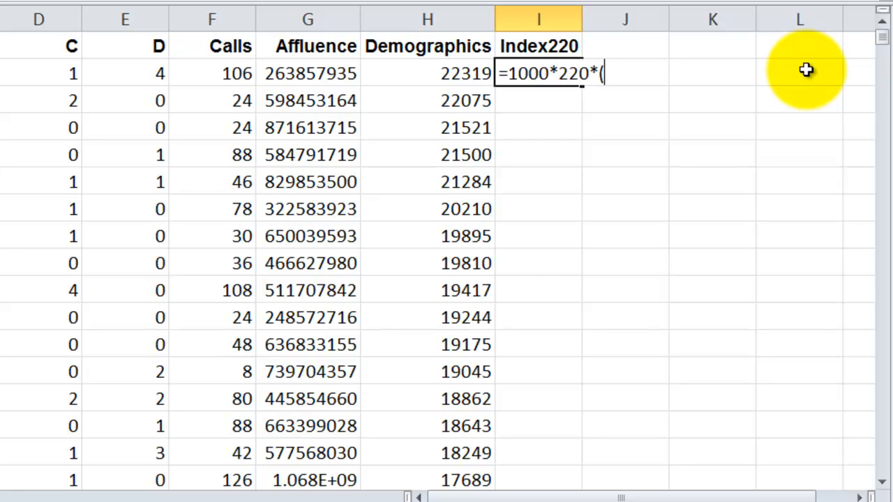
text(0.7*)
Add the calls term 0.7*F2/$F$8677 to the I2 formula, with an absolute reference to the Calls total.
click(208, 80)
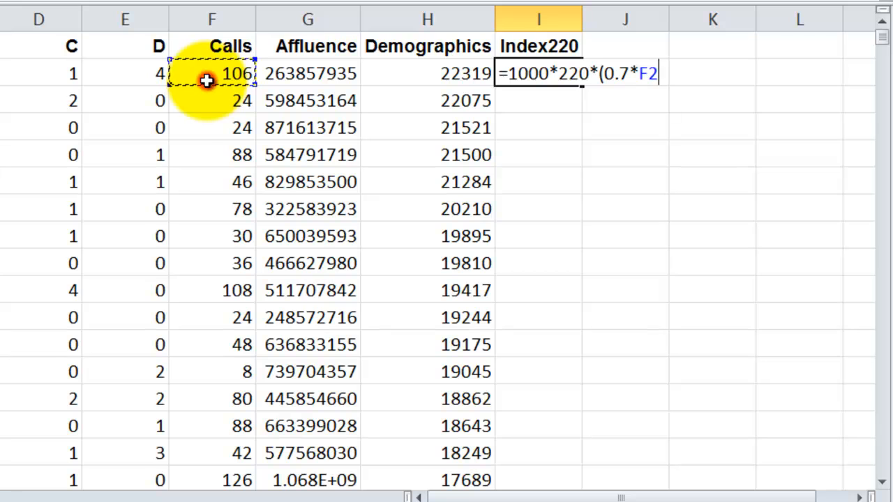
text(/)
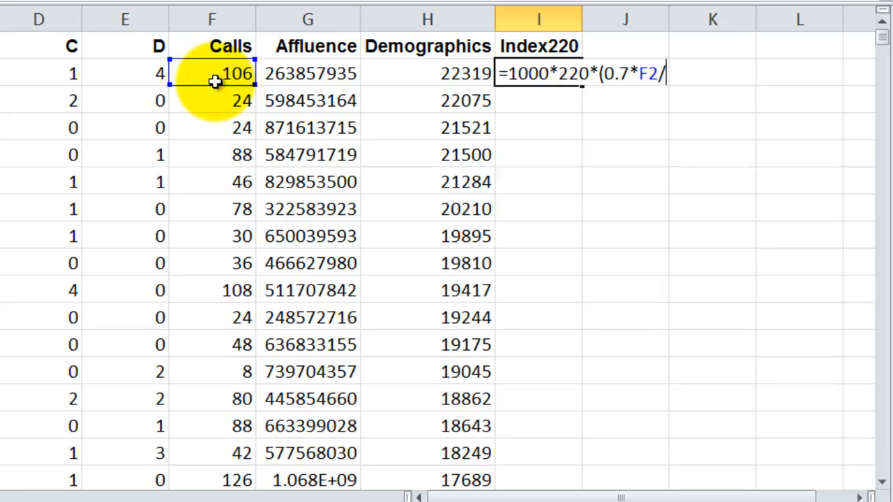
key(Down)
key(Left)
key(Left)
key(Left)
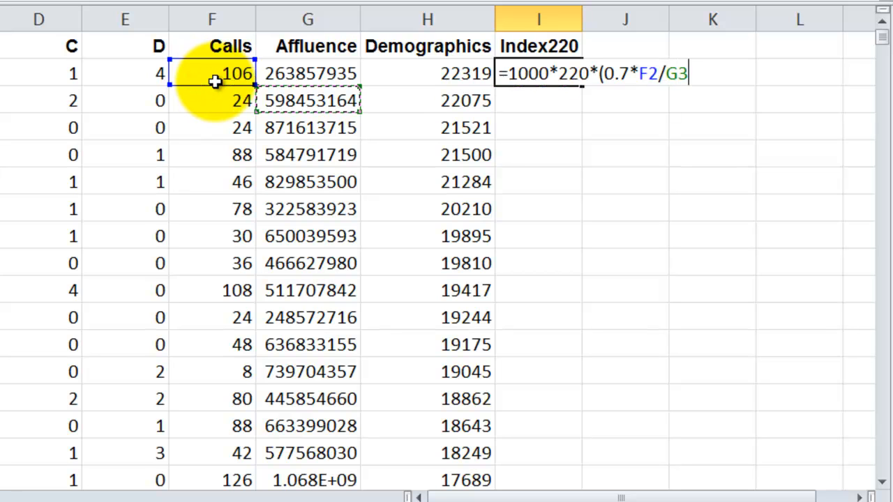
key(ctrl+Down)
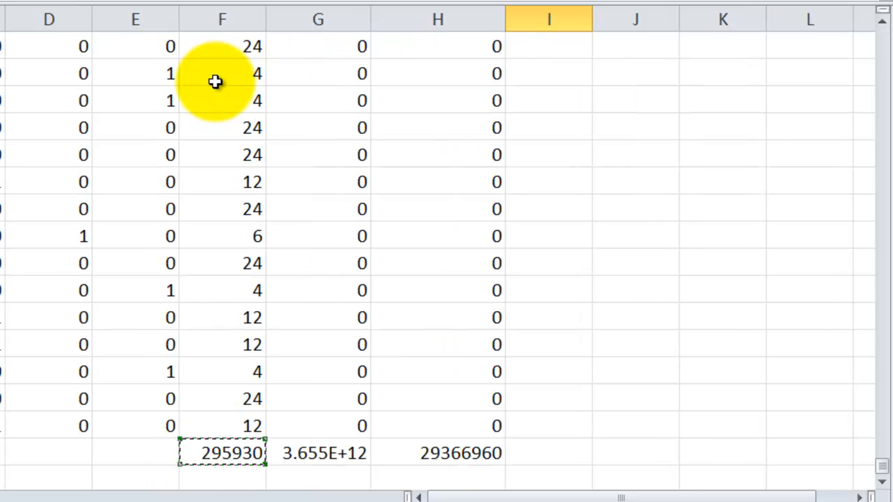
key(F4)
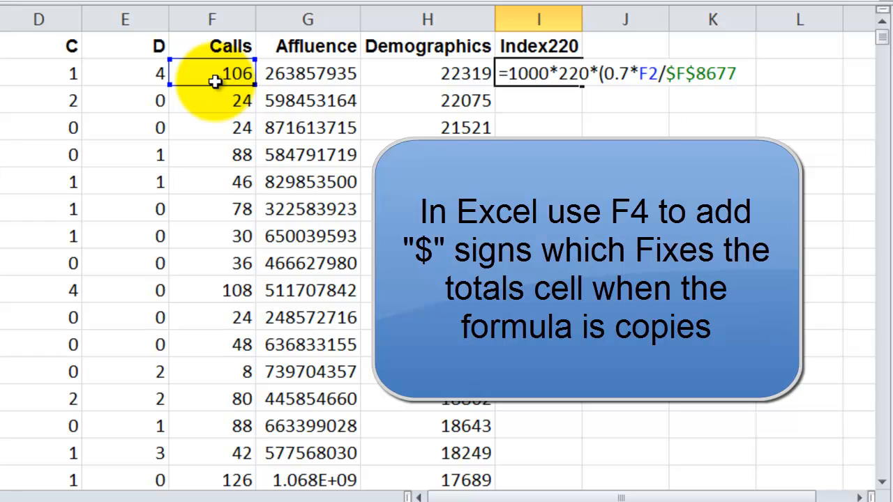
Extend the I2 formula with the affluence term +0.2*G2/$G$8677, keeping the Affluence total reference absolute.
text(+0.2)
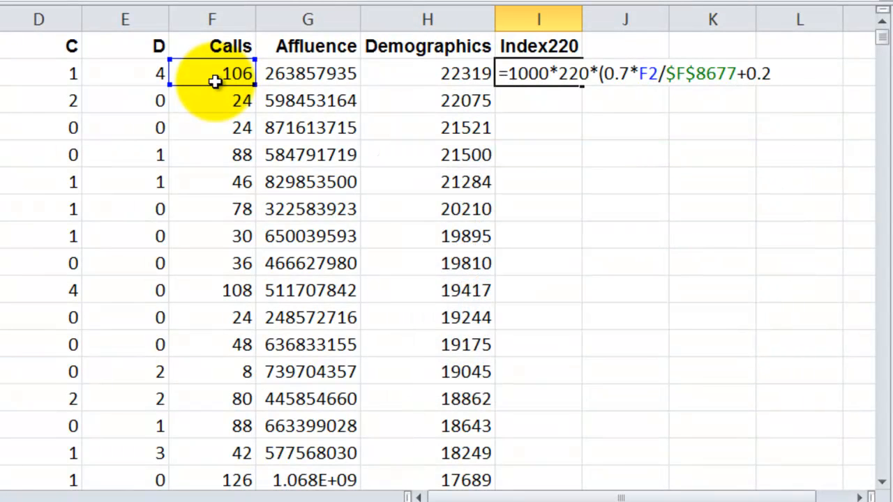
text(*)
click(318, 75)
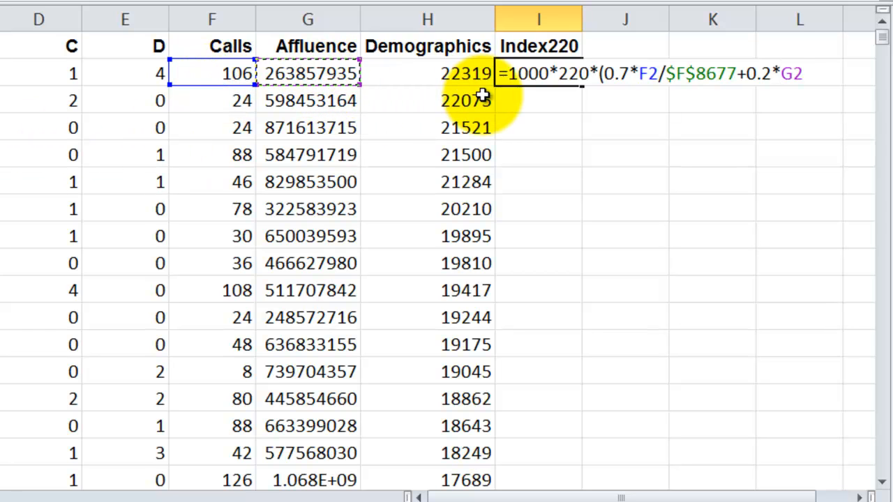
text(/)
key(Left)
key(Left)
key(Down)
key(ctrl+Down)
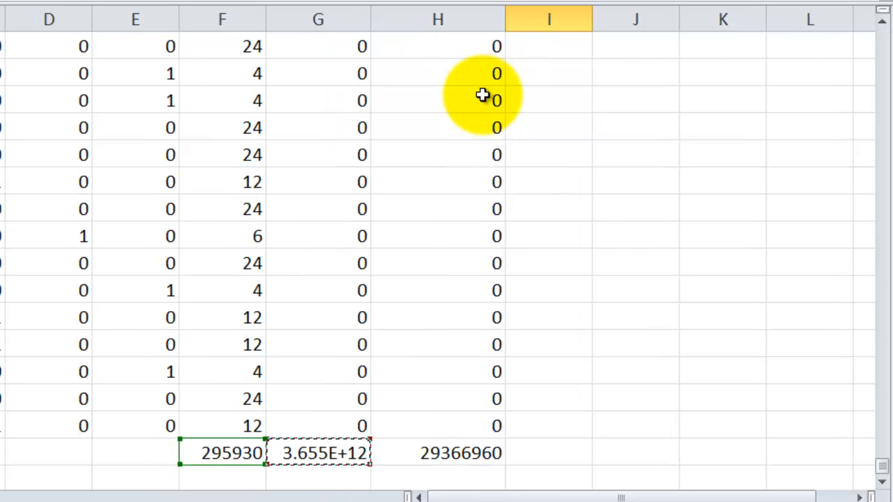
key(F4)
key(ctrl+BackSpace)
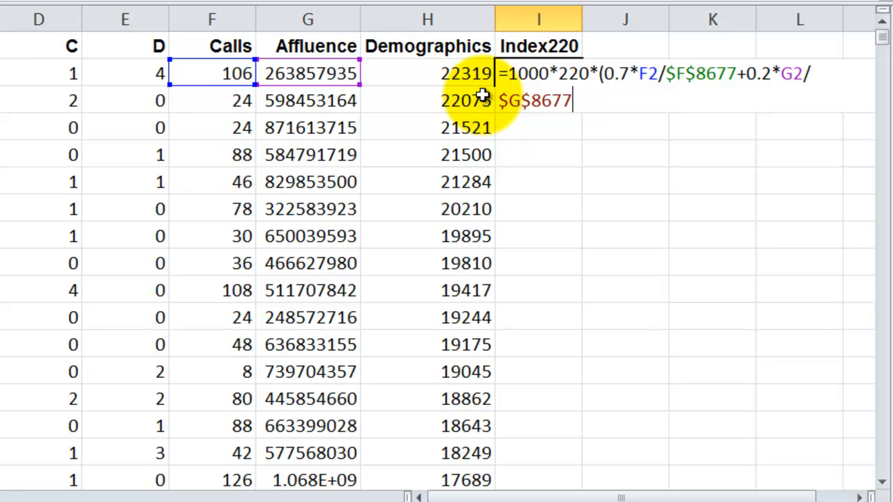
Complete the I2 formula with the demographics term +H2*.1/$H$8677 and a closing parenthesis, then enter it.
text(+)
click(436, 75)
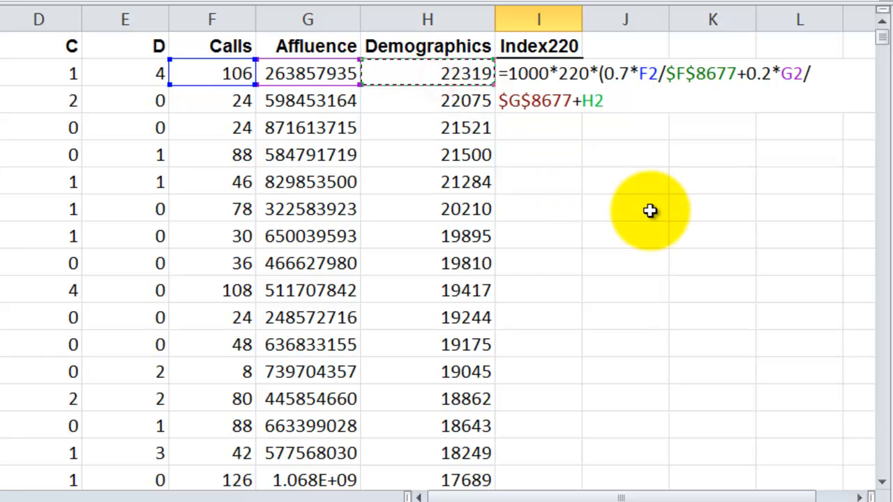
text(*.1/)
key(Left)
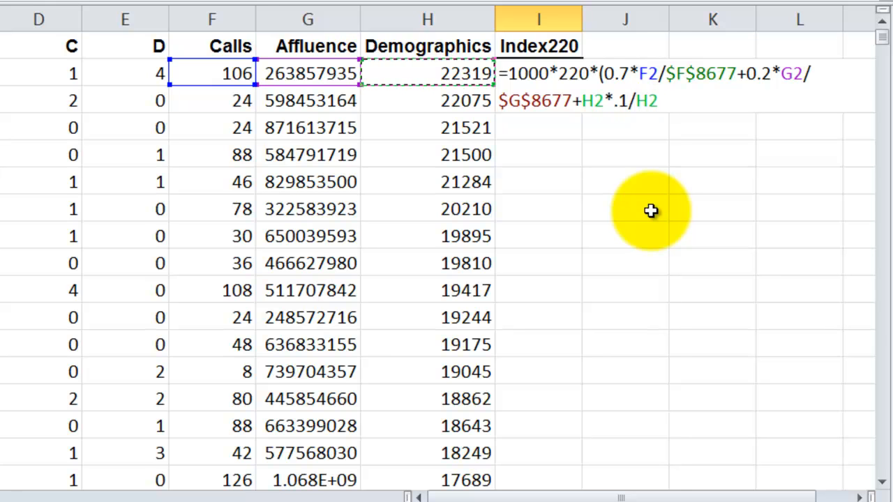
key(ctrl+Down)
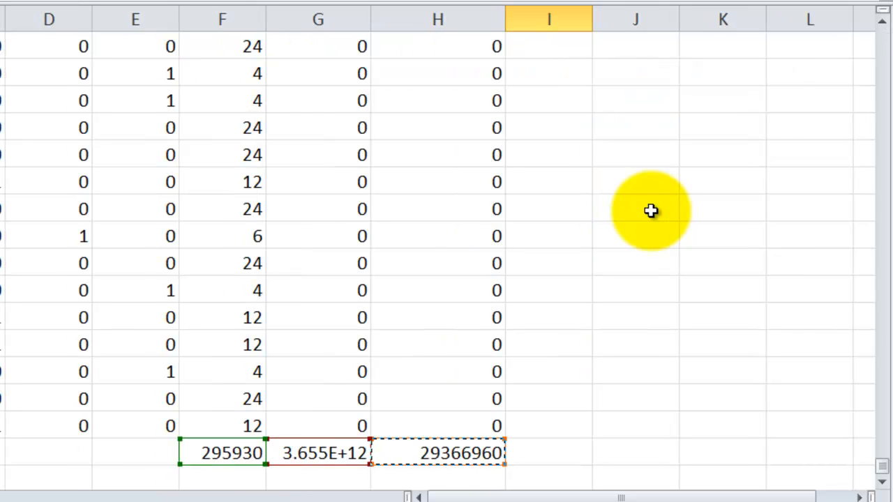
key(F4)
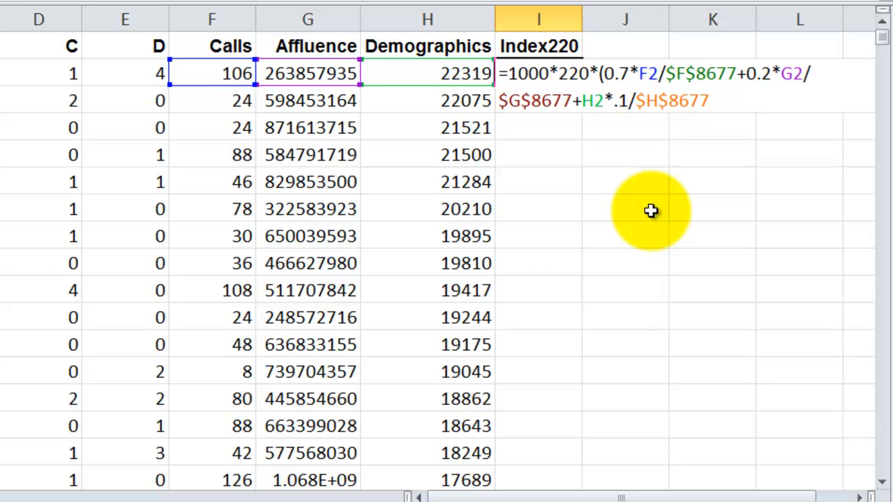
text())
key(ctrl+Return)
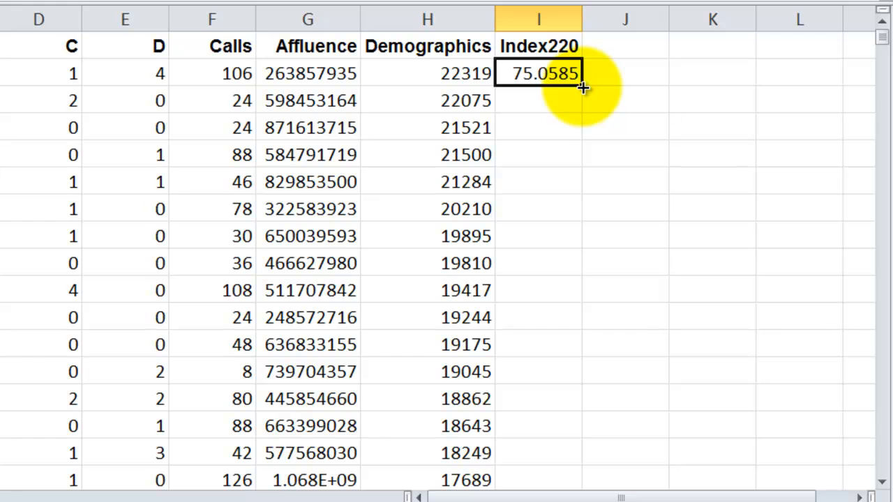
Fill the index formula from I2 down to I8676 and check the end of the filled column.
double_click(582, 87)
click(560, 104)
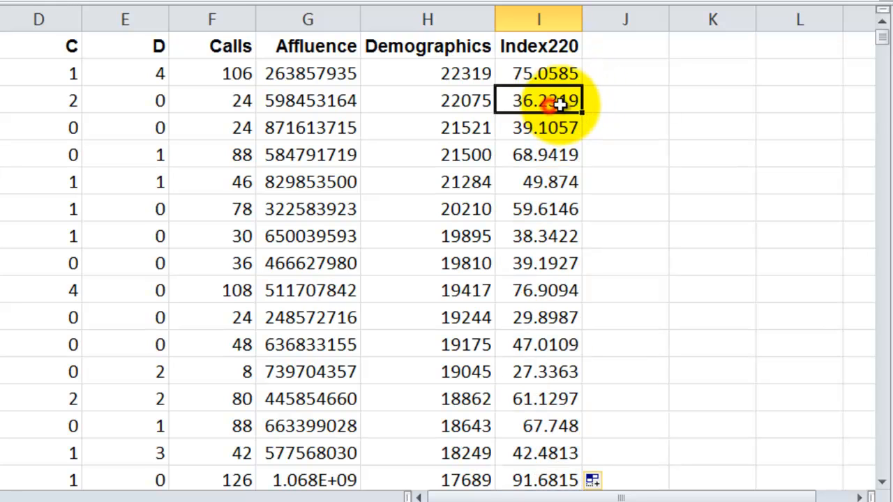
click(525, 73)
key(ctrl+Down)
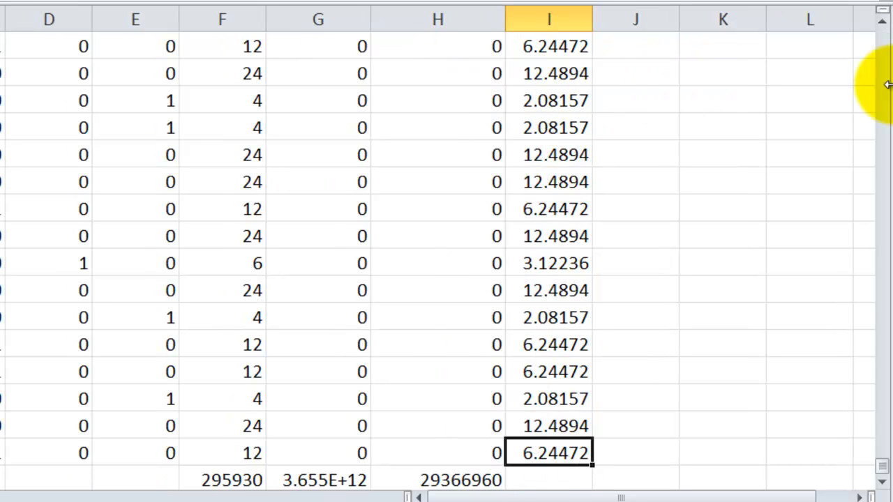
Copy the total formula from H8677 into I8677 to sum the index column, and return to cell A1.
click(458, 481)
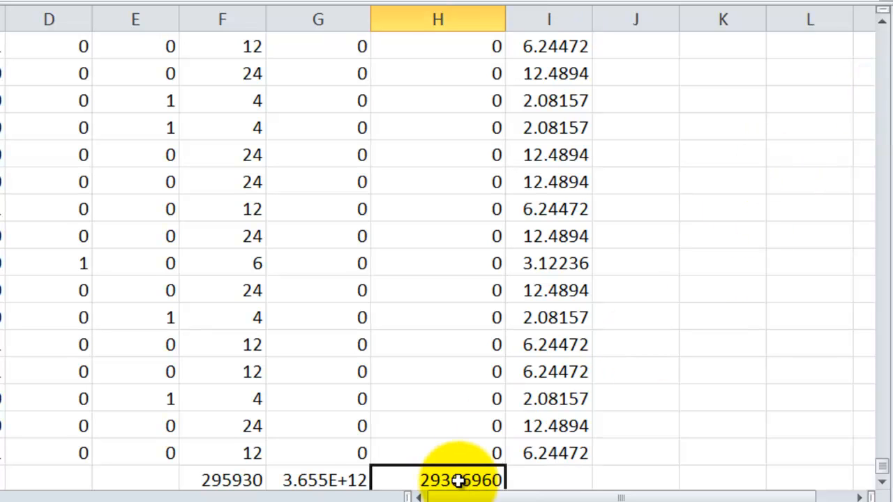
drag(504, 465, 565, 456)
click(576, 452)
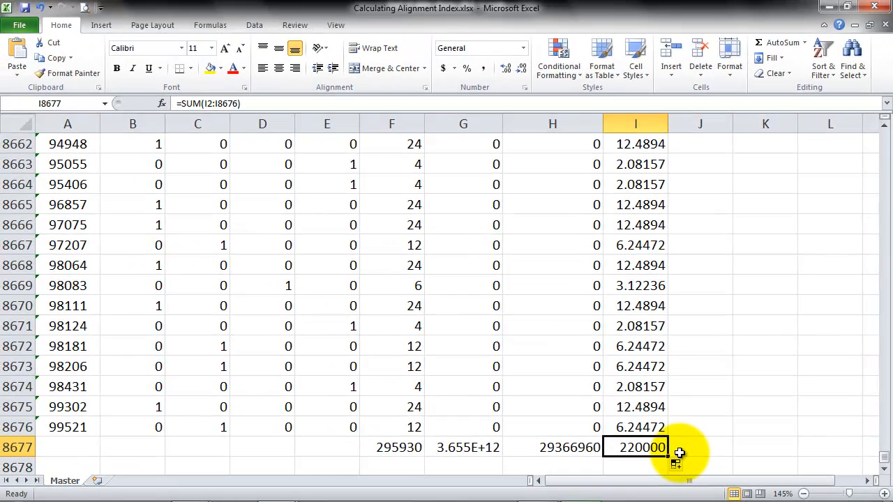
key(ctrl+Home)
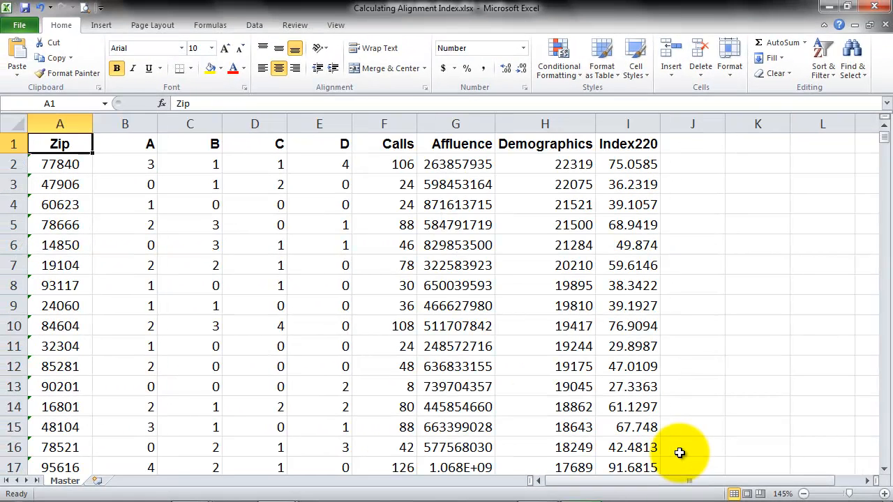